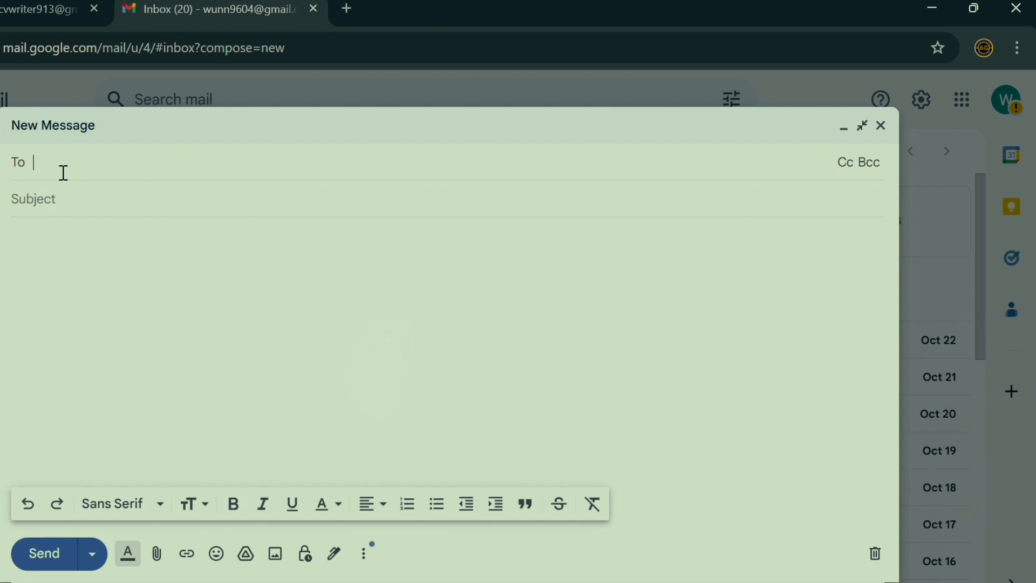
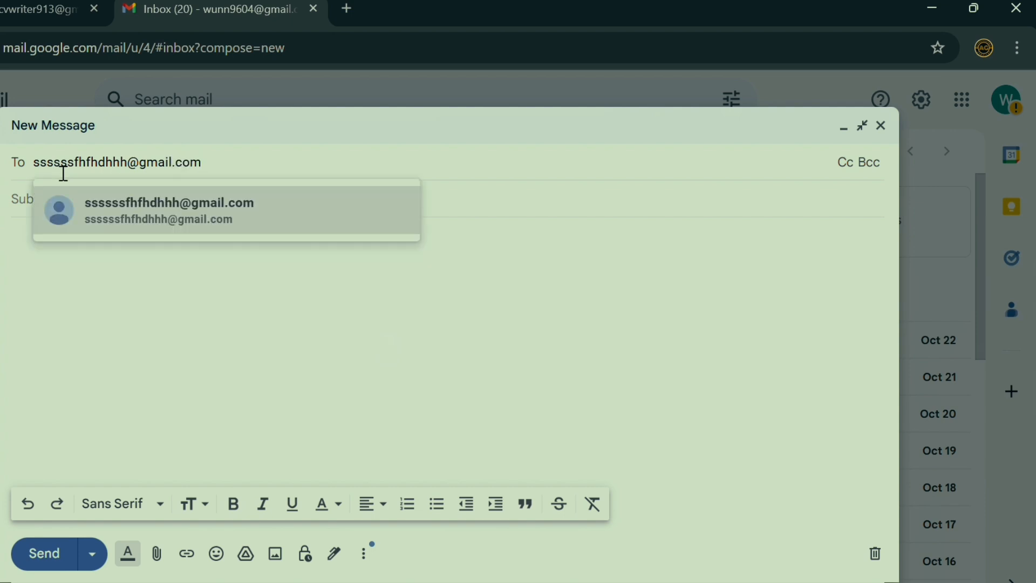
Address the draft to the recipient's Gmail address by accepting the suggested contact.
click(270, 220)
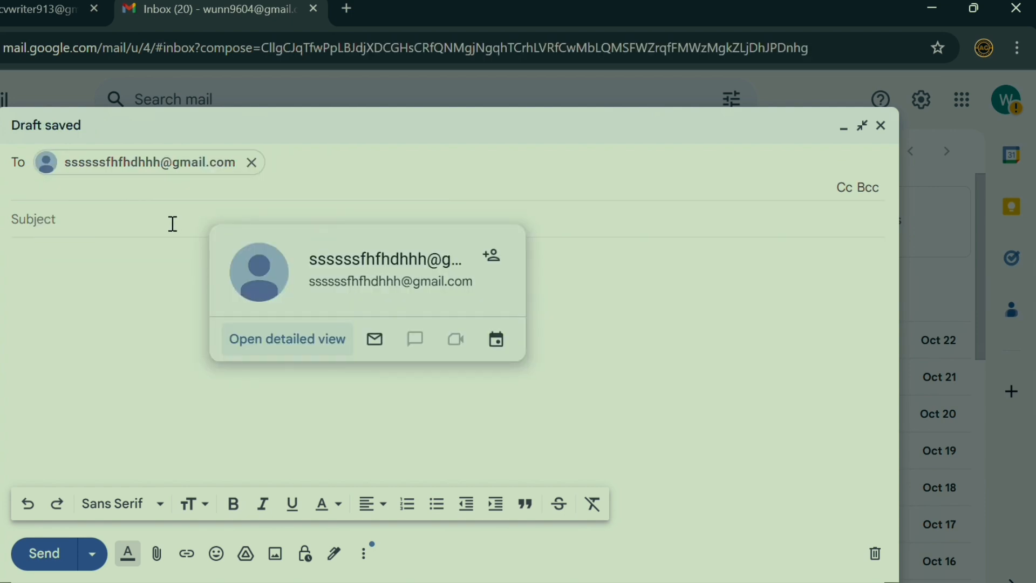
click(82, 231)
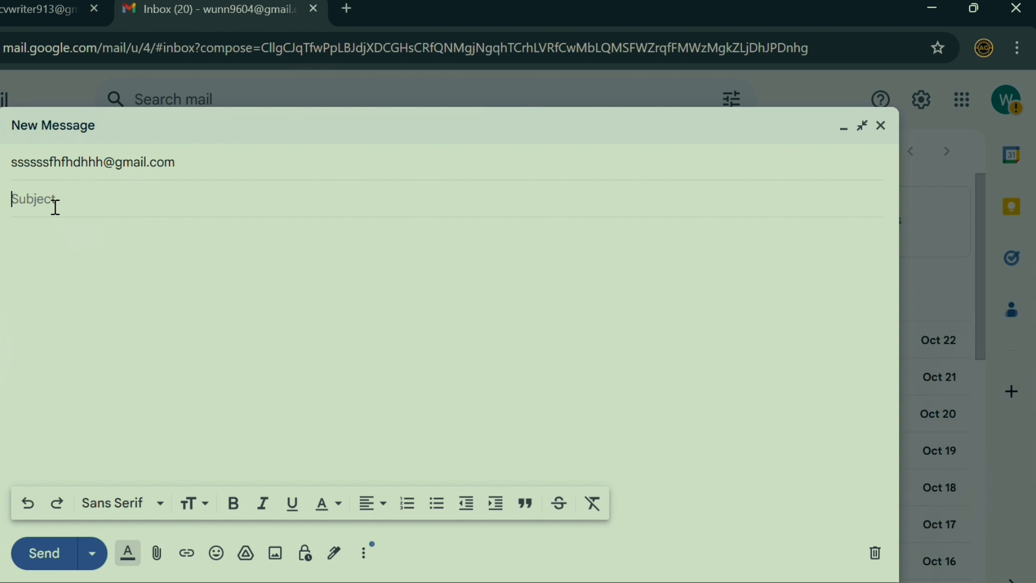
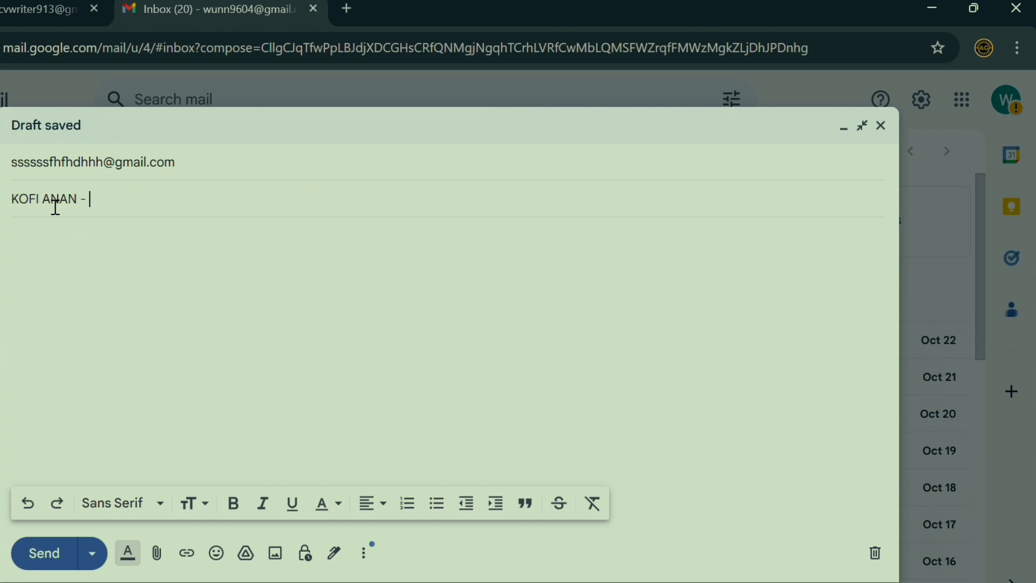
Enter the subject as the applicant's name followed by '- Sales Personnel', fixing the typo.
text(Salaea)
key(BackSpace)
key(BackSpace)
key(BackSpace)
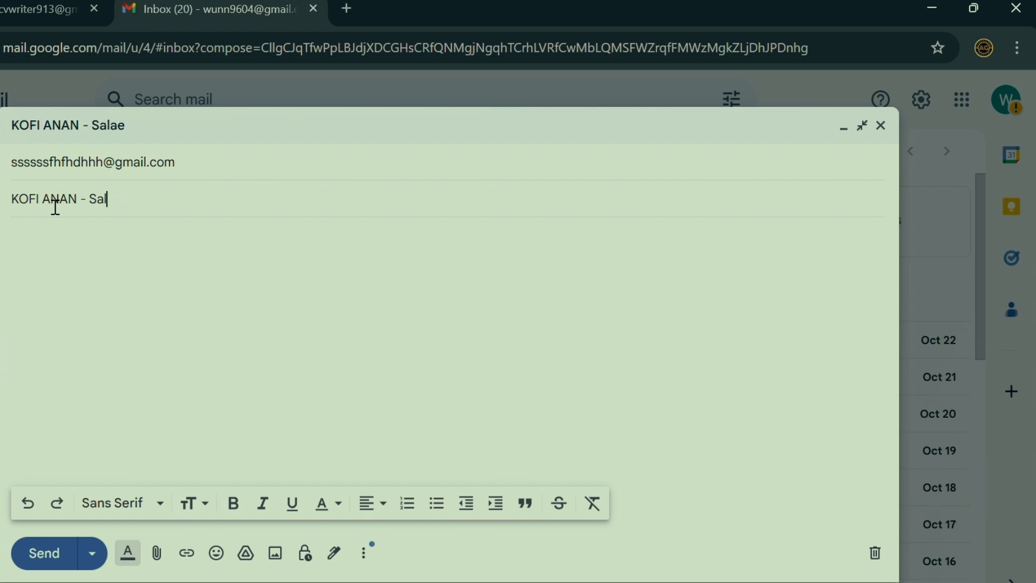
text(es Personnel)
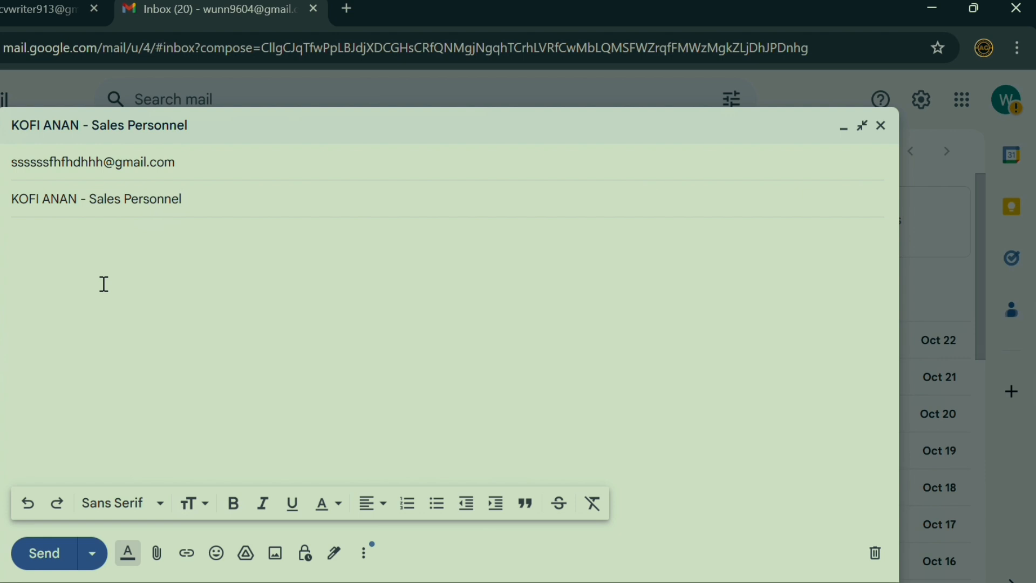
Begin the message body with 'Dear Sir,' on its own line.
click(104, 284)
text(Dear Sir,)
key(Return)
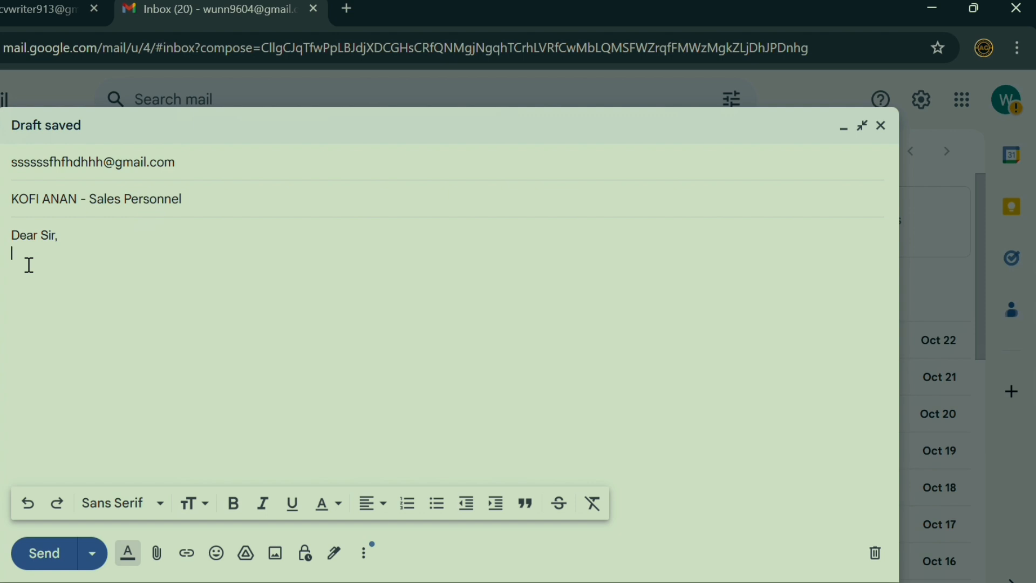
Start the introduction with 'My name is', the applicant's name and 'i am sending my'.
text(I)
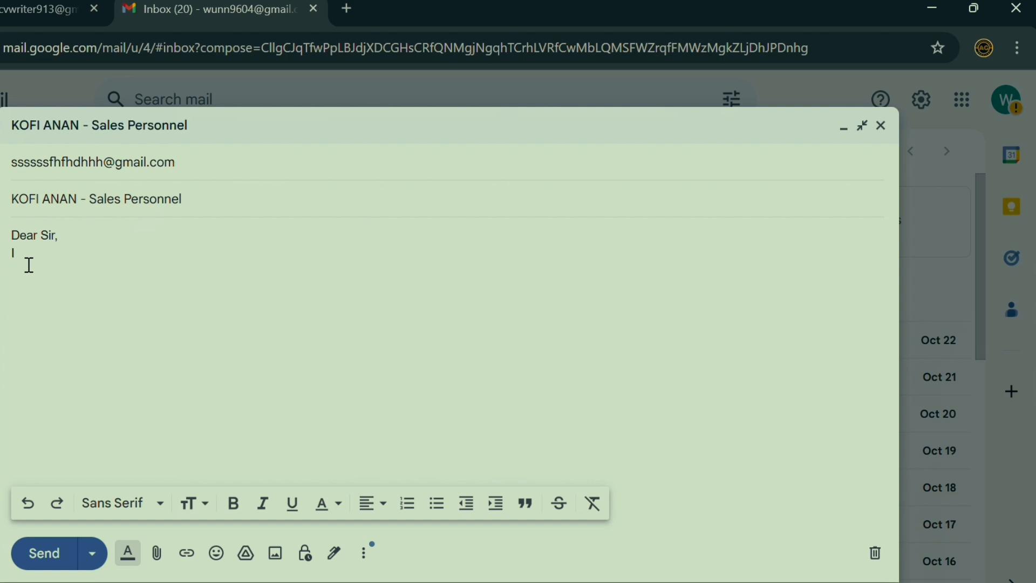
key(BackSpace)
text(My)
text(me )
text(id)
key(BackSpace)
key(BackSpace)
key(BackSpace)
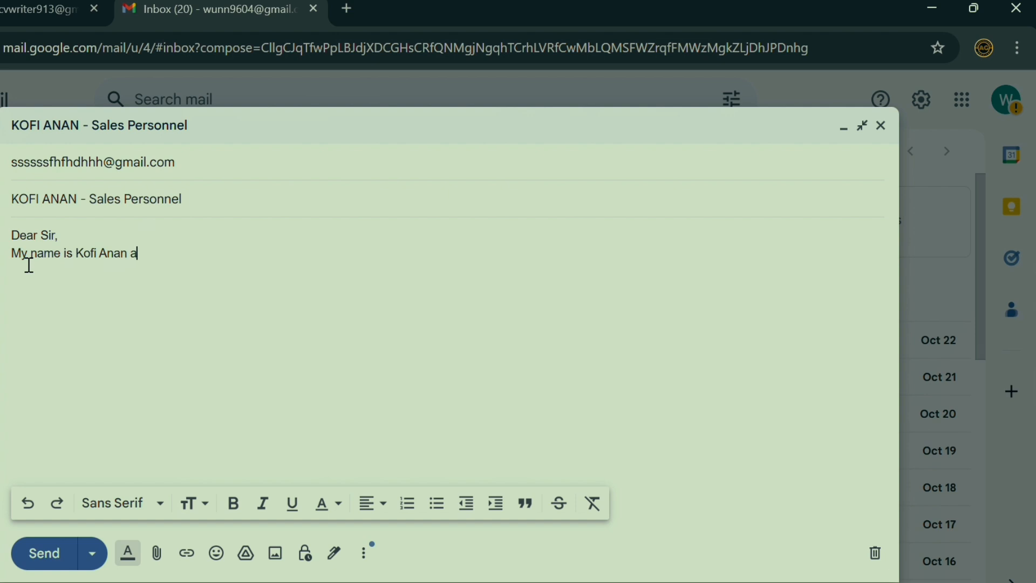
text(nd i am su)
text(ending m)
text(y s)
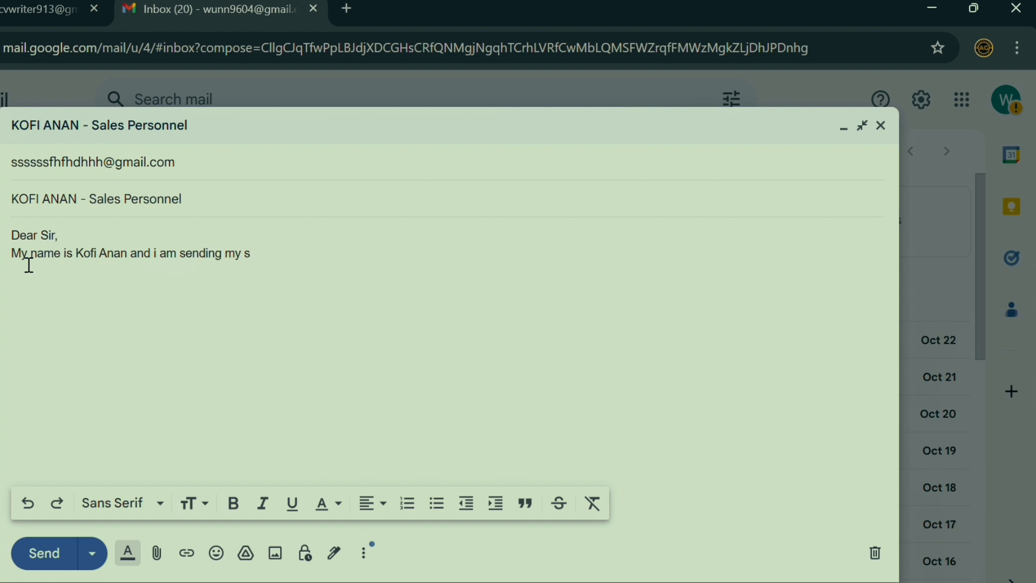
key(BackSpace)
Finish it with 'CV and Cover Letter in respect of the Sales Personnel's Vacancy you have opened at your company'.
text(CV and Cover Let)
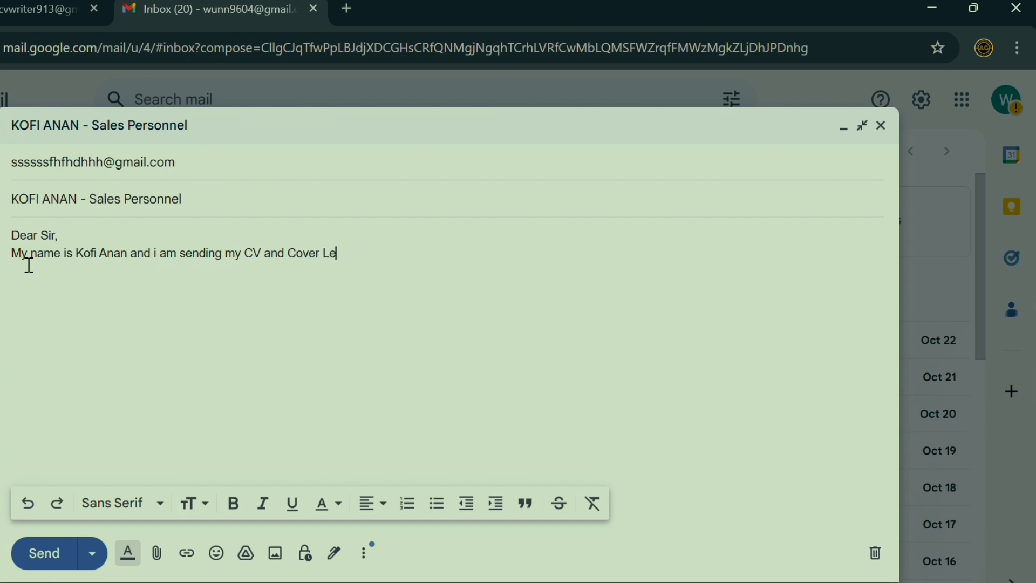
text(ter)
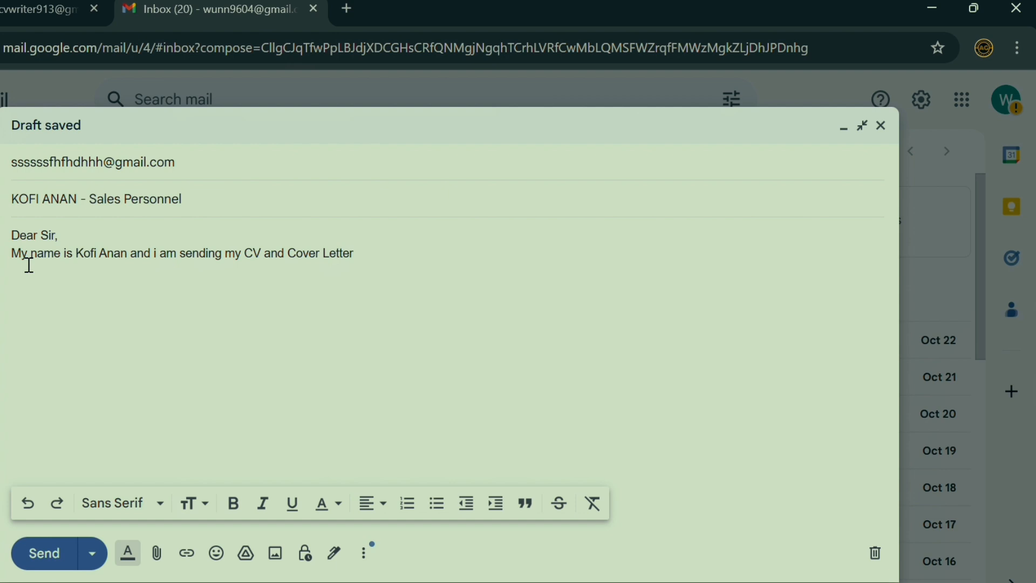
text( in respect)
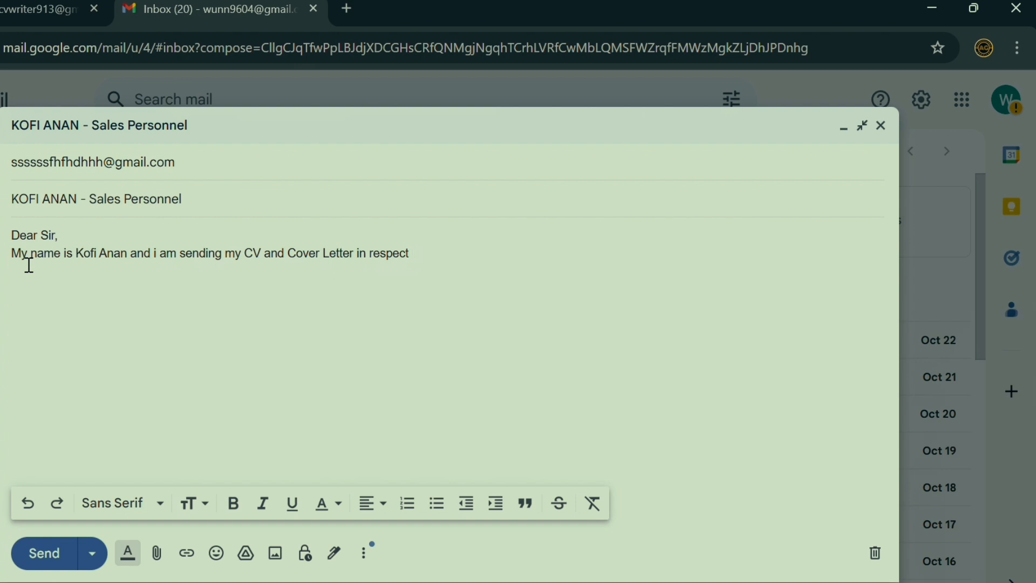
text( of the s)
key(BackSpace)
key(BackSpace)
text(Sales Person)
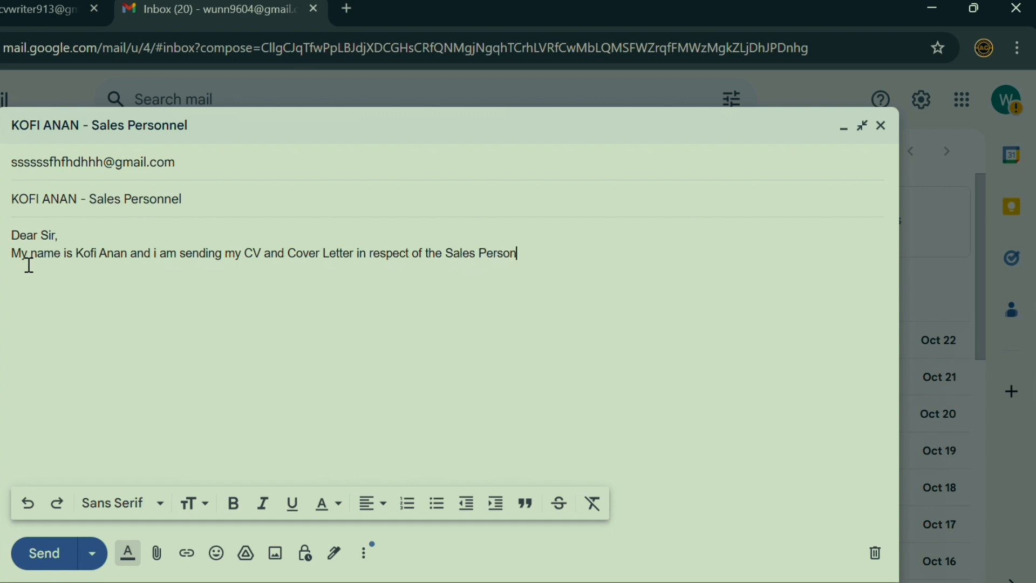
text(nel's Vaca)
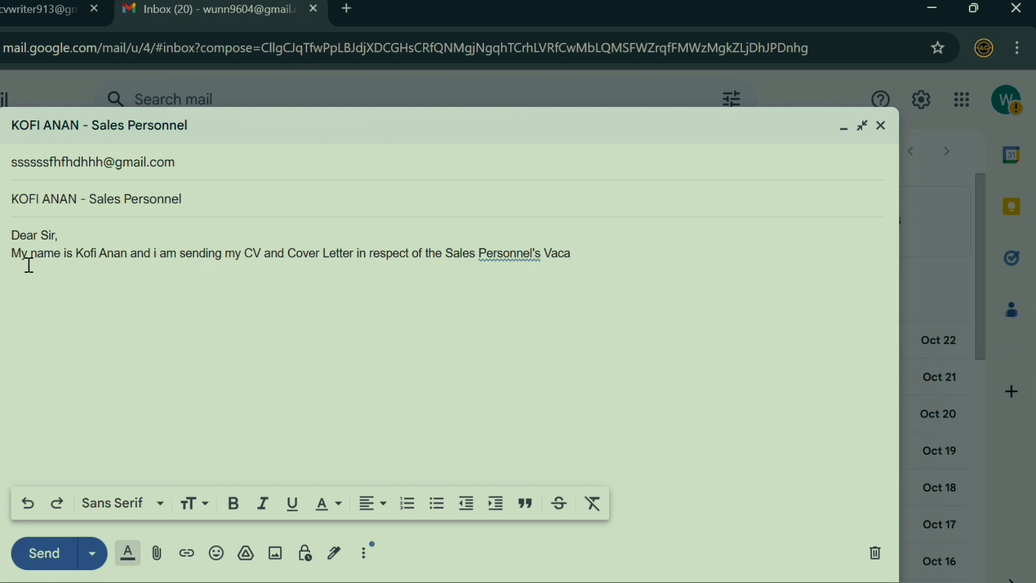
text(ncy you have)
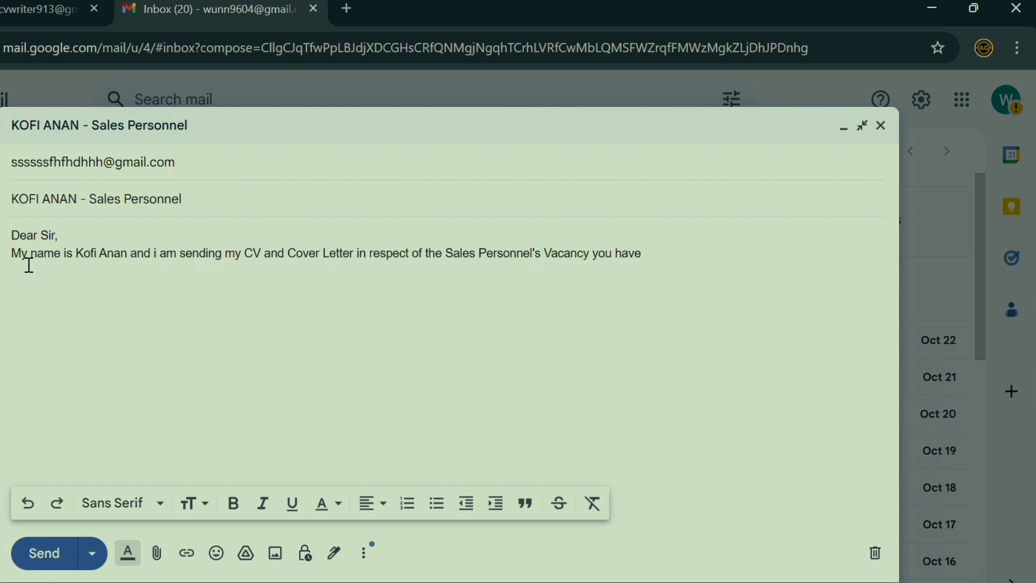
text( opp)
key(BackSpace)
text(ened at your)
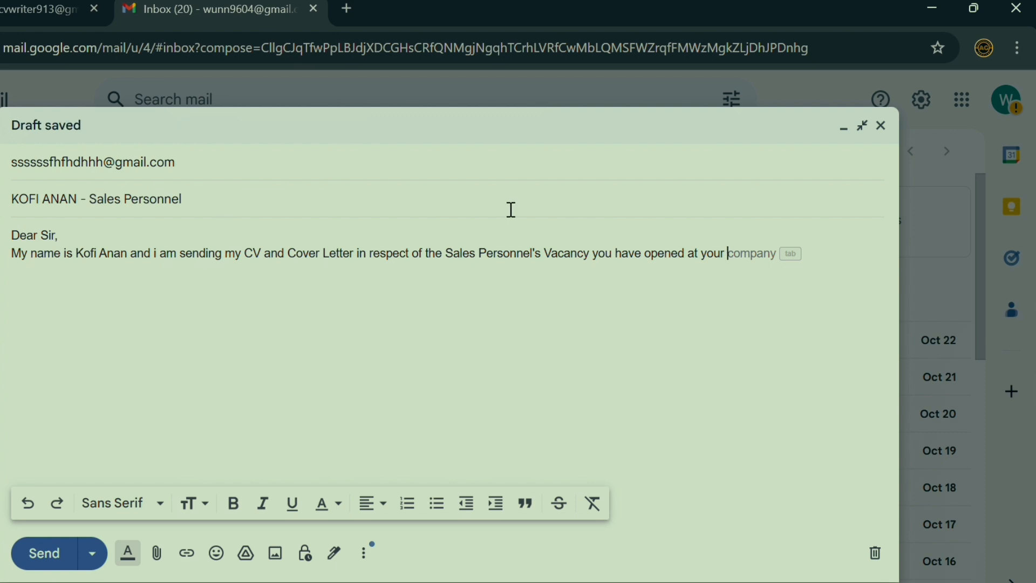
key(Tab)
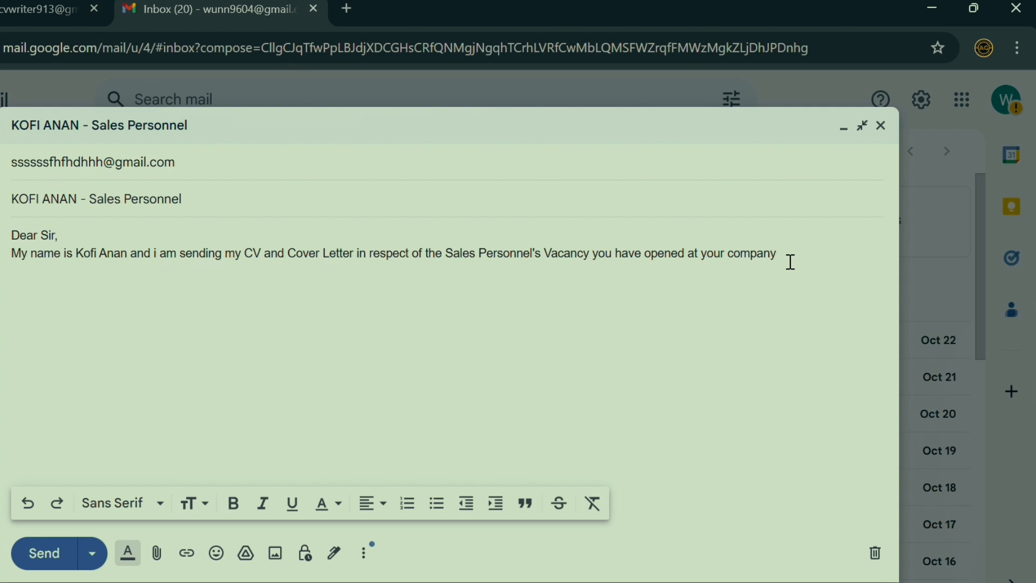
Add the closing 'Below are Copies of my CV and Cover Letter. Thank you.'.
text(. Below is)
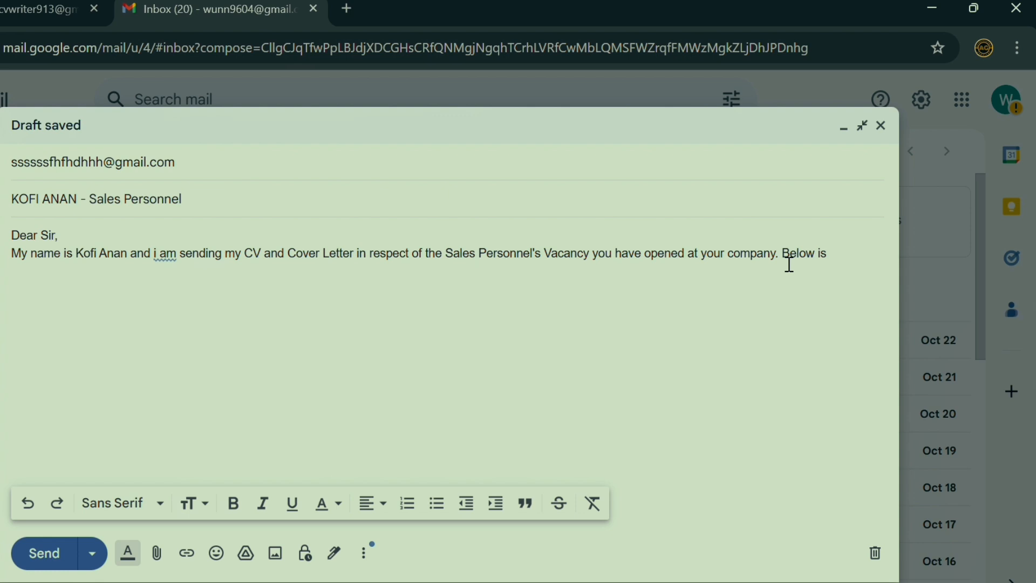
text( p)
key(BackSpace)
key(BackSpace)
key(BackSpace)
key(BackSpace)
text(are Copies )
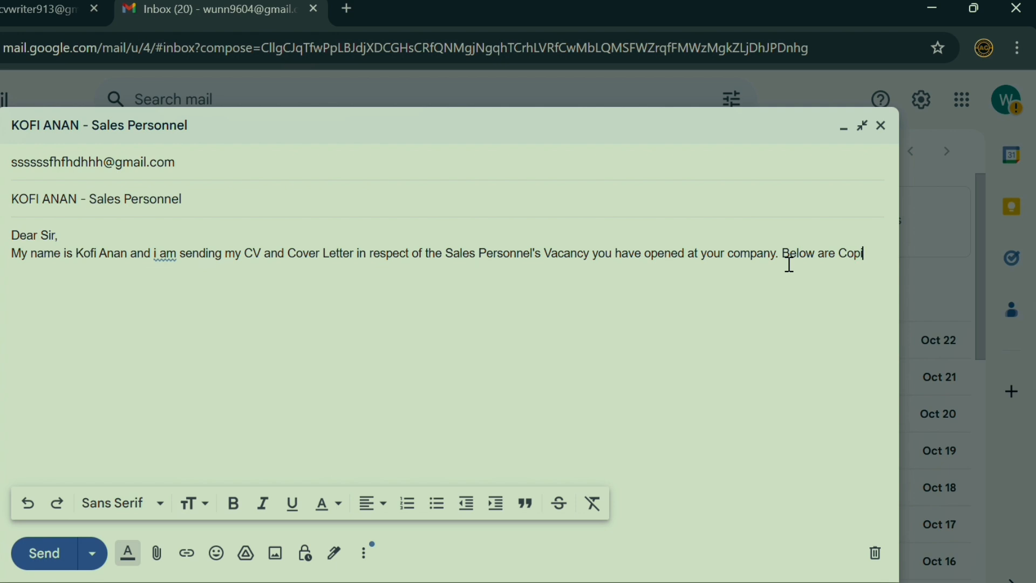
text(of my CV and)
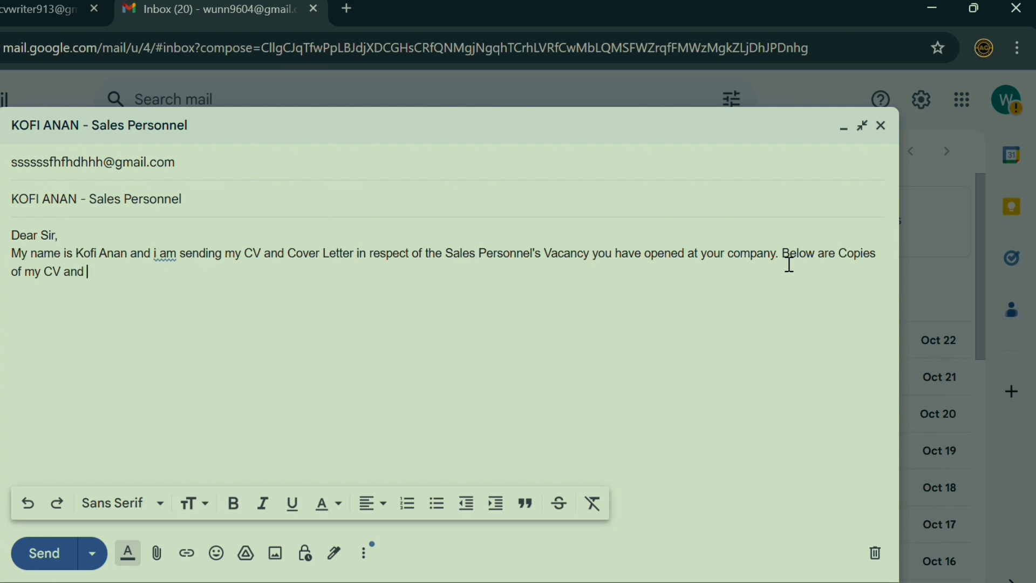
text( Cover)
text( Letter)
text(.)
text( Tha)
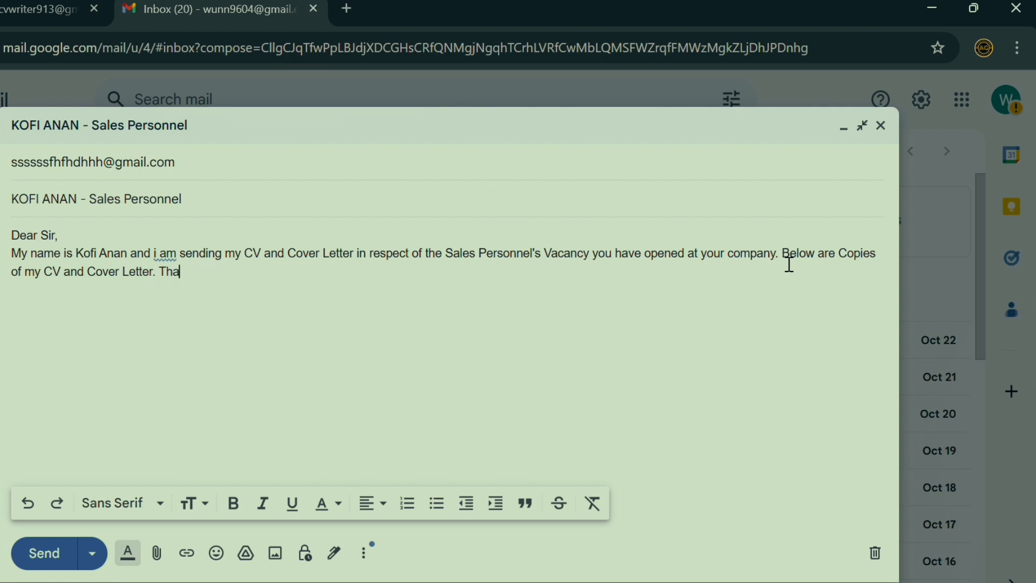
text(nk you.)
Capitalise the lowercase 'i am' to 'I am' in the introduction sentence.
click(164, 260)
key(BackSpace)
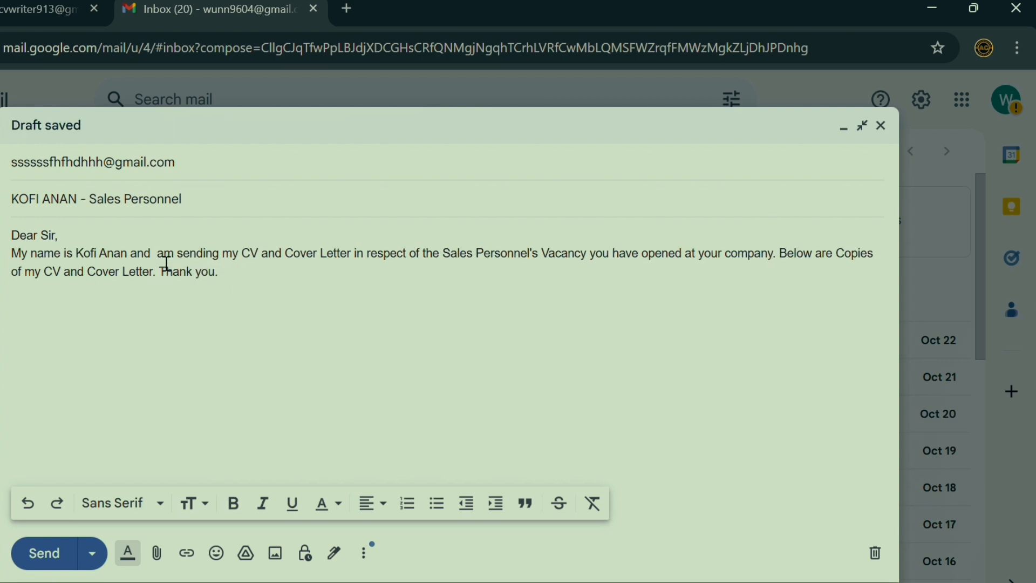
text(I)
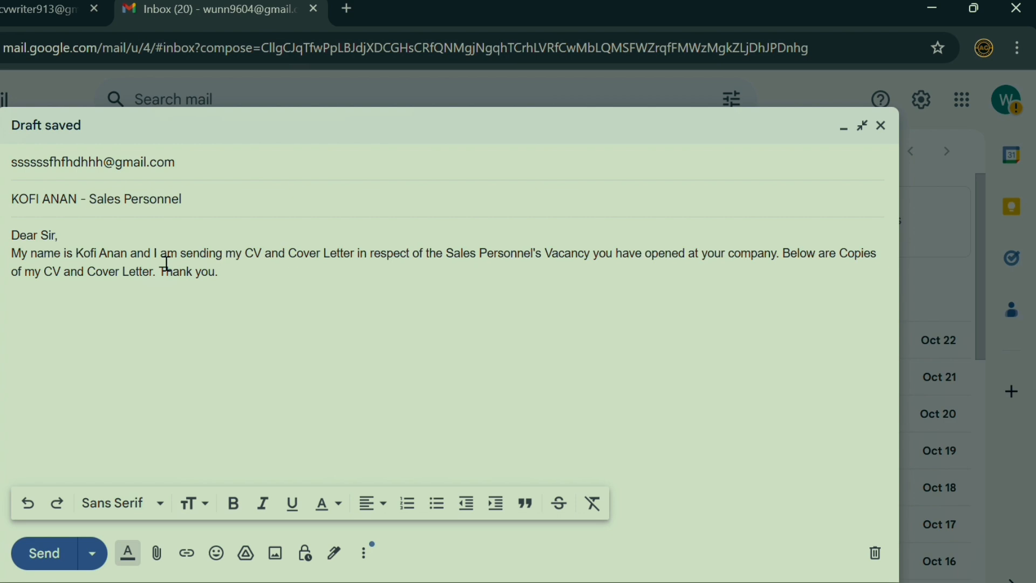
click(239, 285)
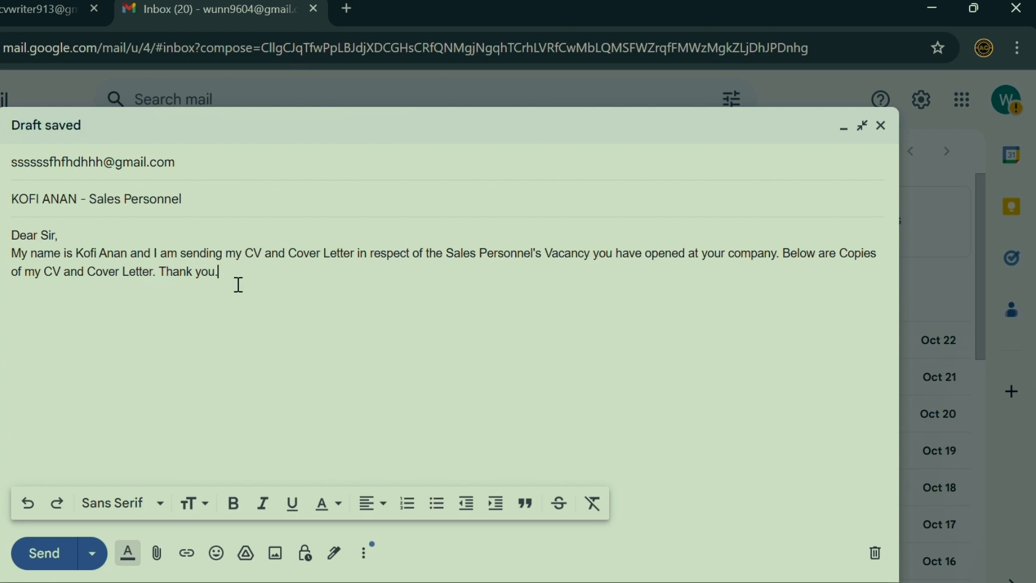